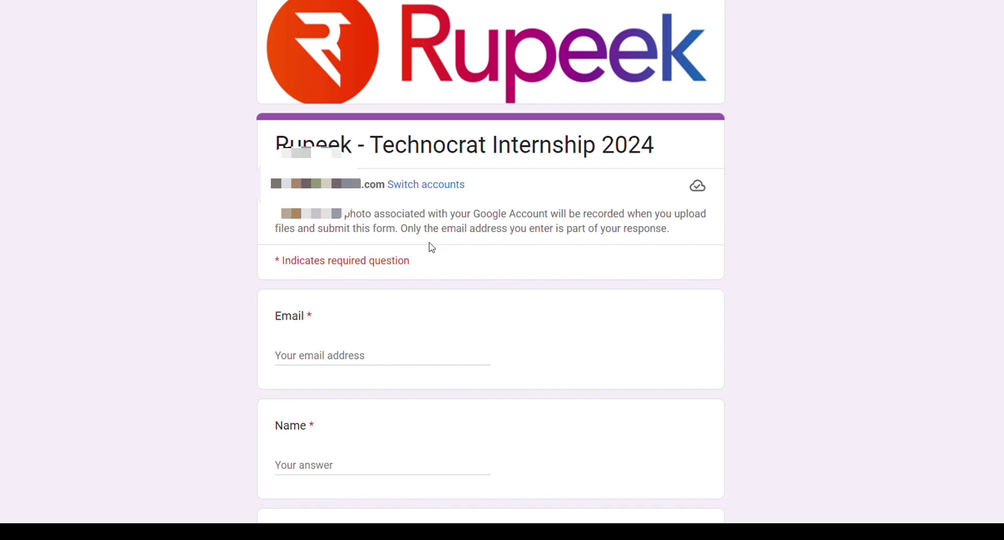
Enter a sample e-mail address as the Email answer.
scroll(509, 199, "down", 1)
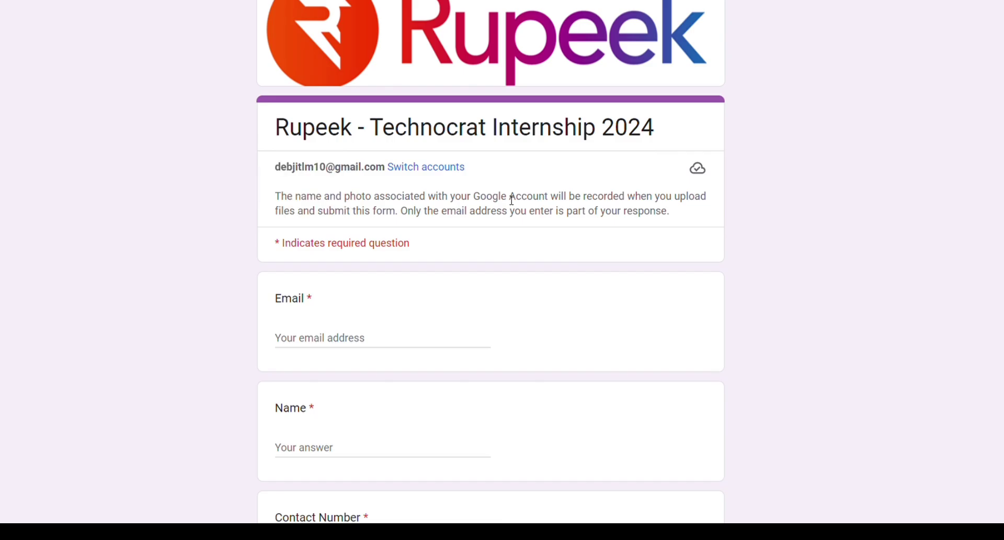
scroll(512, 199, "down", 3)
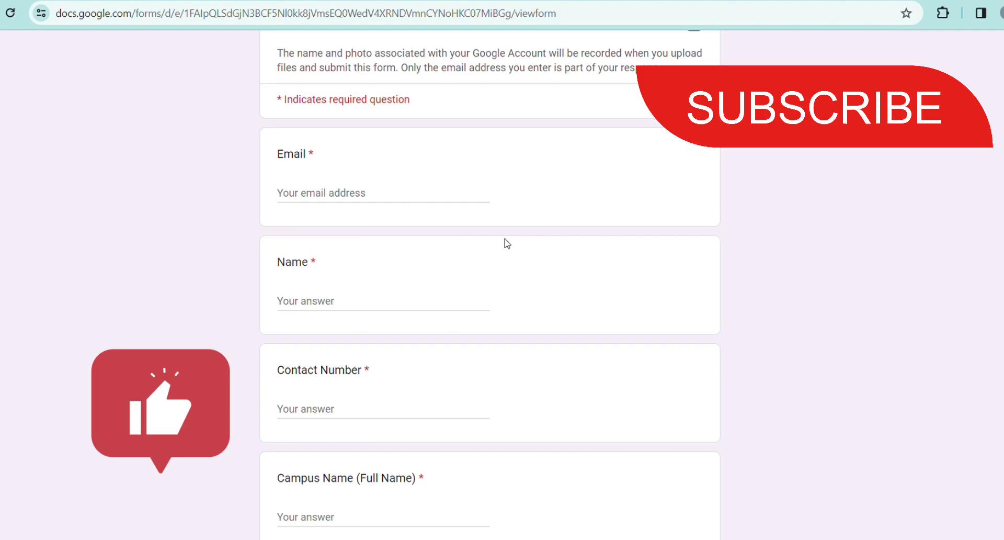
left_click(403, 191)
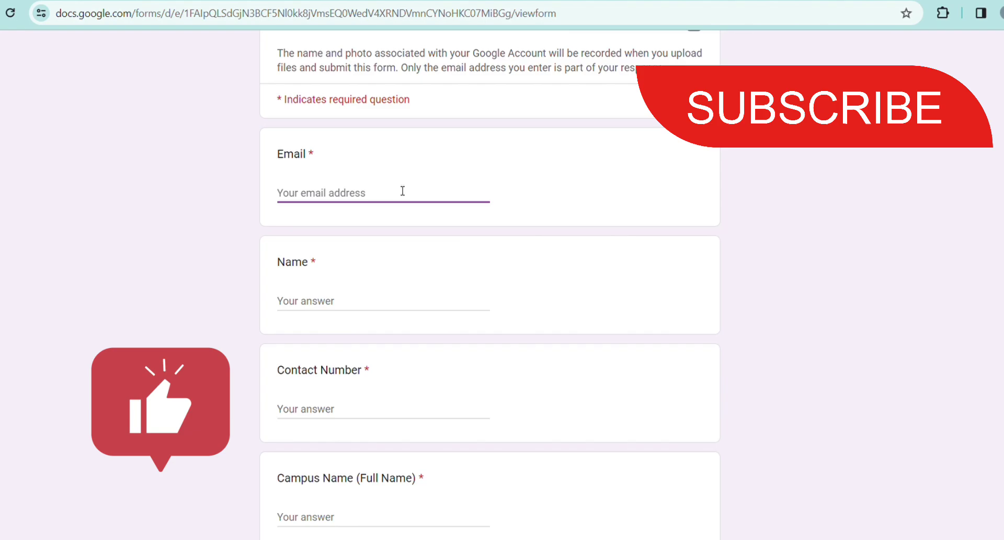
type("abc")
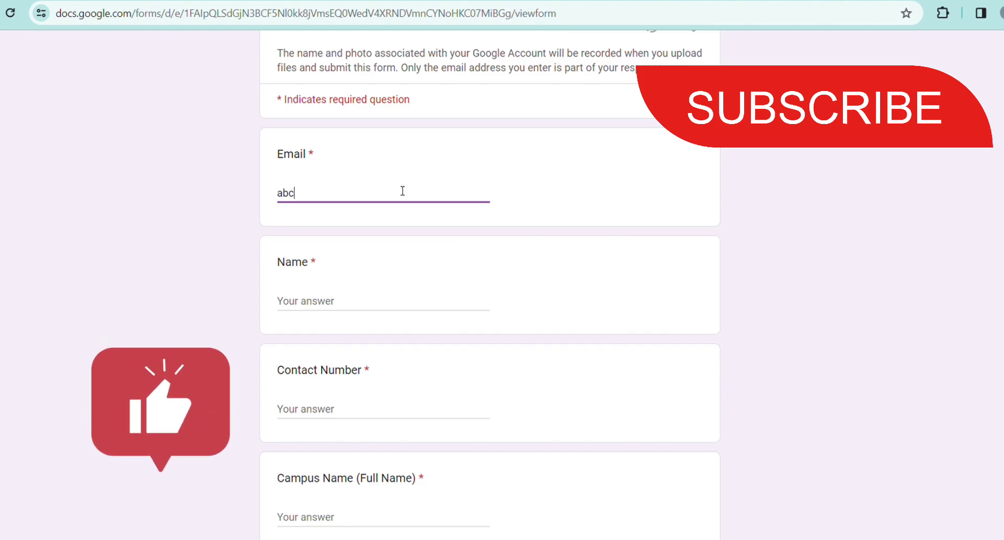
type("@gma")
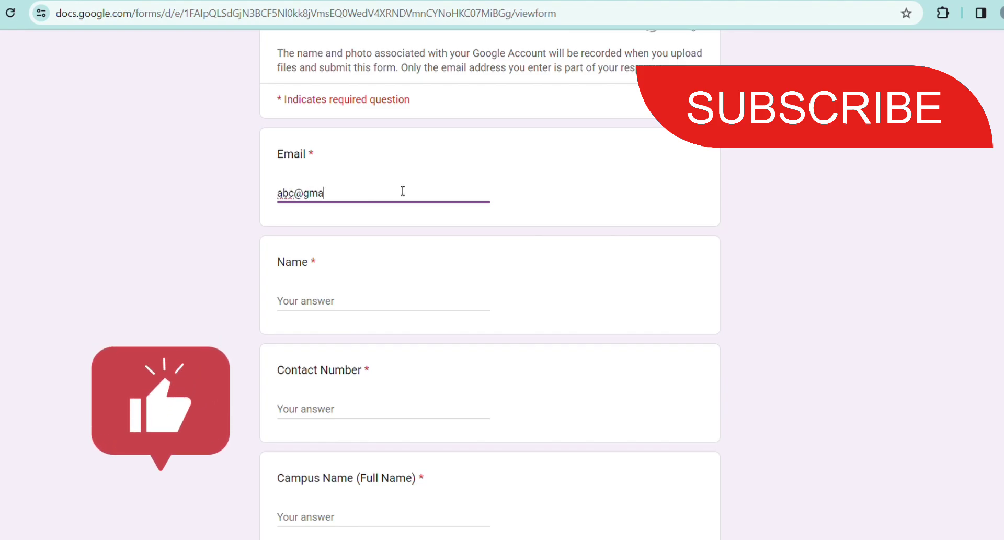
type("il.com")
Fill in a sample name and a sample contact number, then select the Campus Name answer.
scroll(374, 292, "down", 1)
left_click(377, 293)
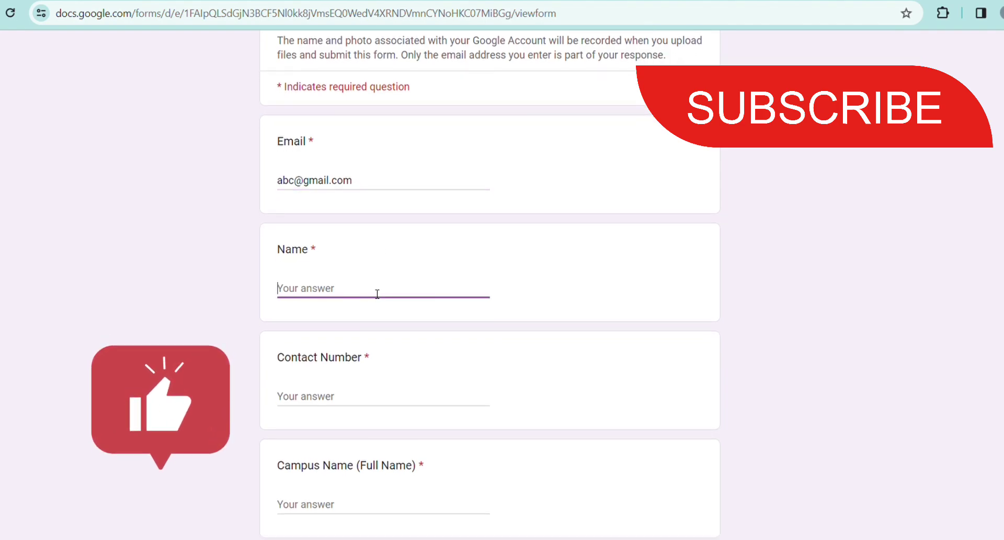
type("abc")
scroll(377, 294, "down", 2)
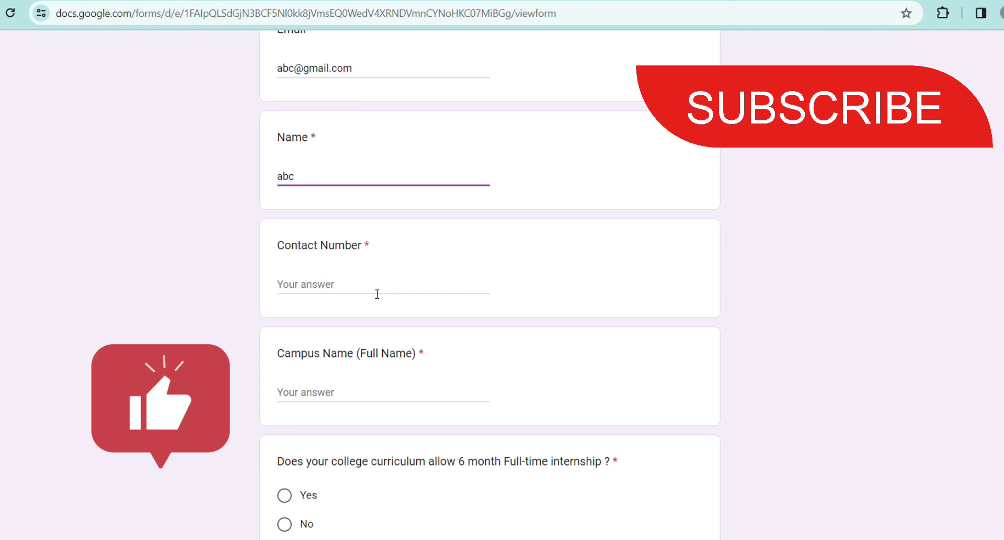
left_click(377, 294)
type("8946")
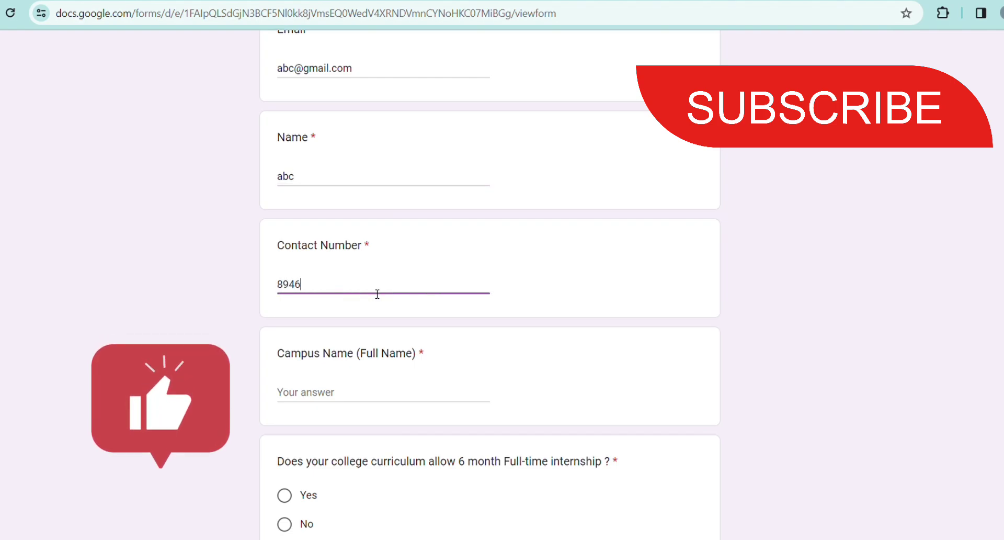
type("45642354894")
scroll(376, 294, "down", 2)
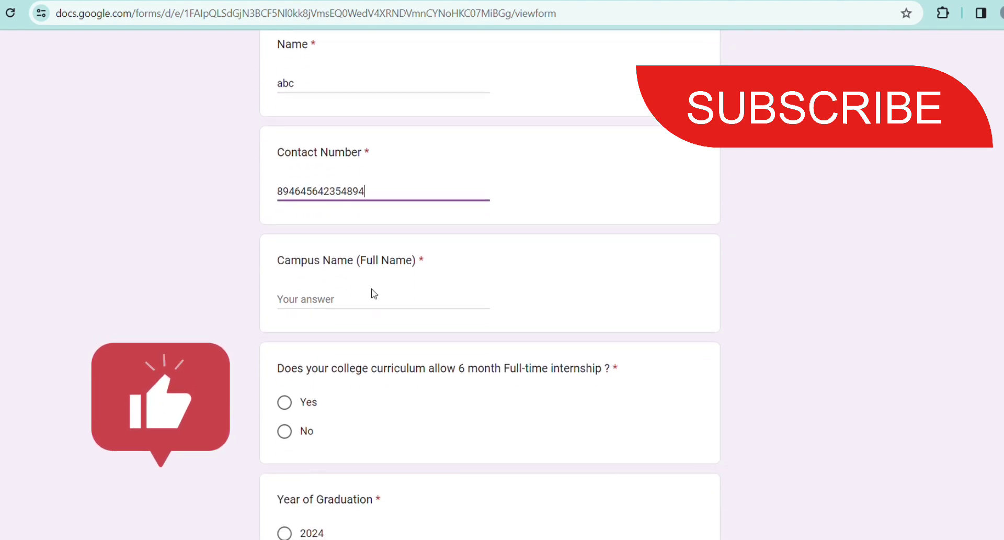
left_click(339, 299)
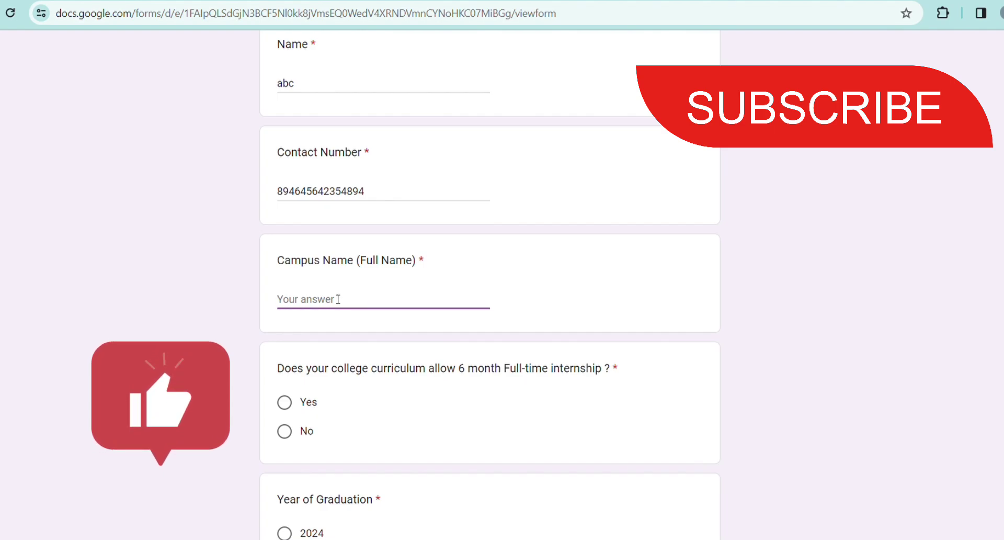
scroll(335, 299, "down", 3)
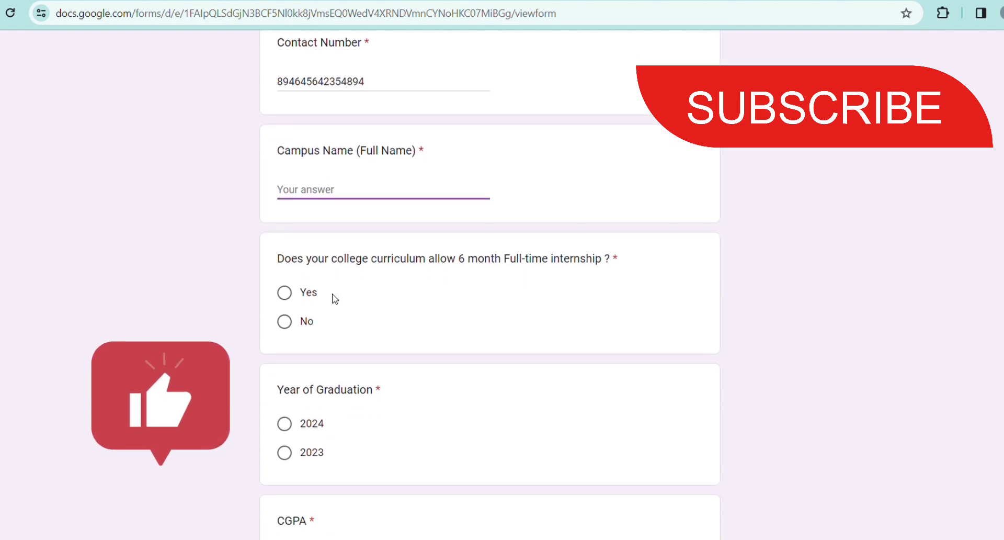
scroll(448, 305, "down", 1)
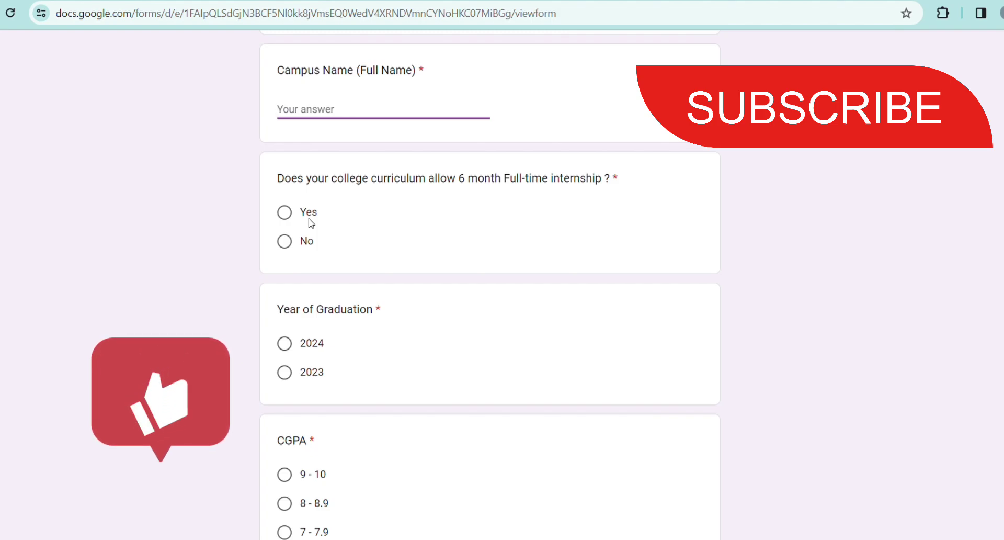
Select 2024 as the graduation year.
scroll(311, 223, "down", 1)
scroll(311, 224, "down", 1)
scroll(374, 224, "down", 1)
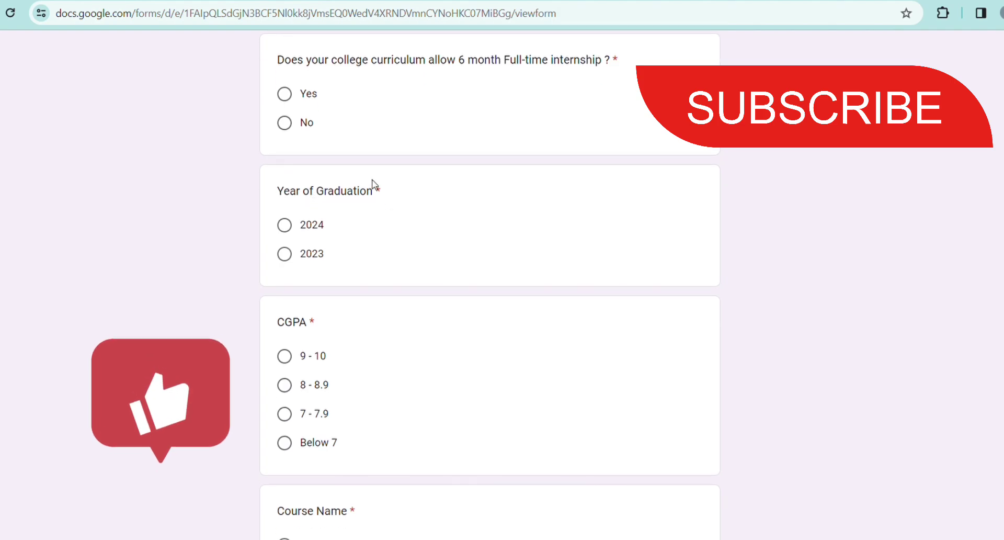
left_click(285, 225)
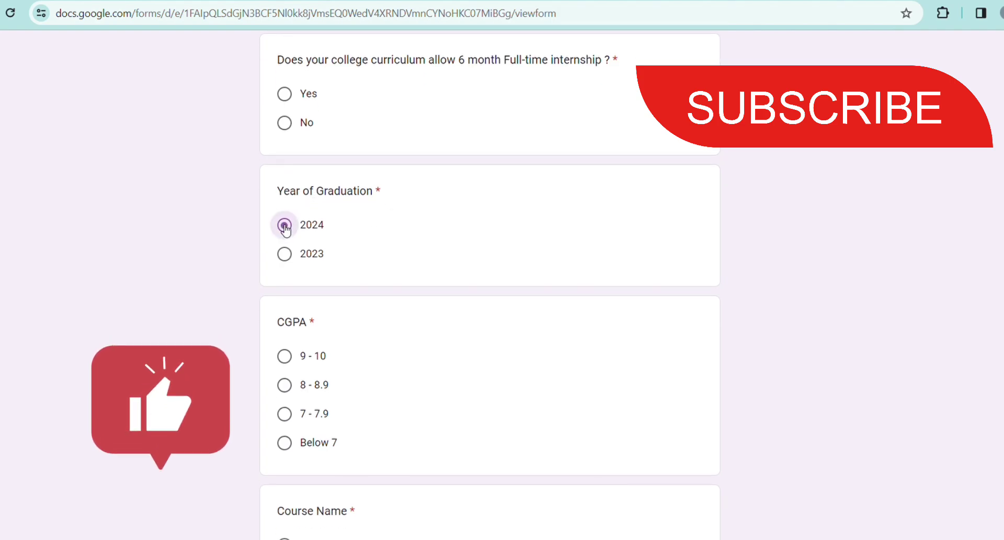
left_click(285, 256)
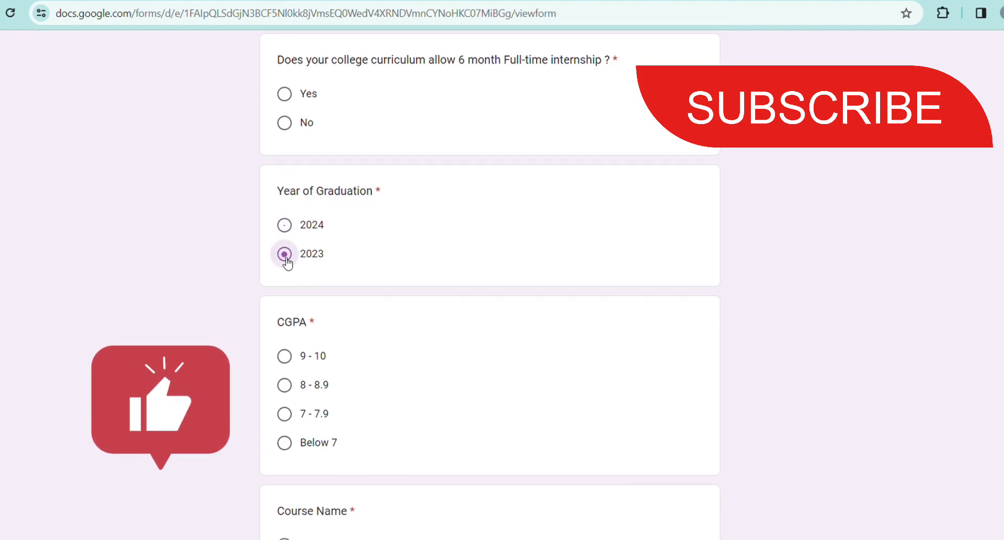
left_click(285, 226)
Choose BE / B.Tech as the course and CSE as the specialization.
scroll(432, 273, "down", 3)
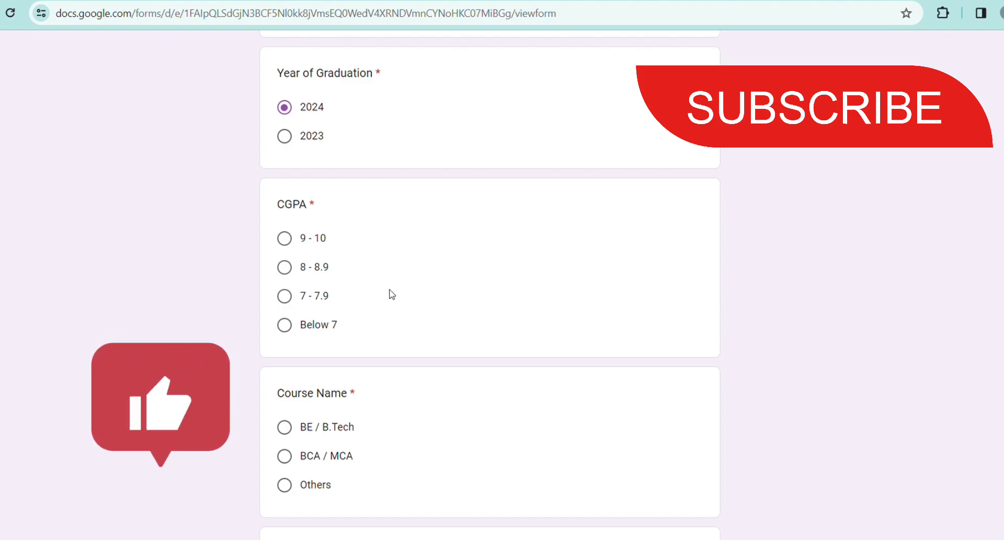
scroll(372, 352, "down", 2)
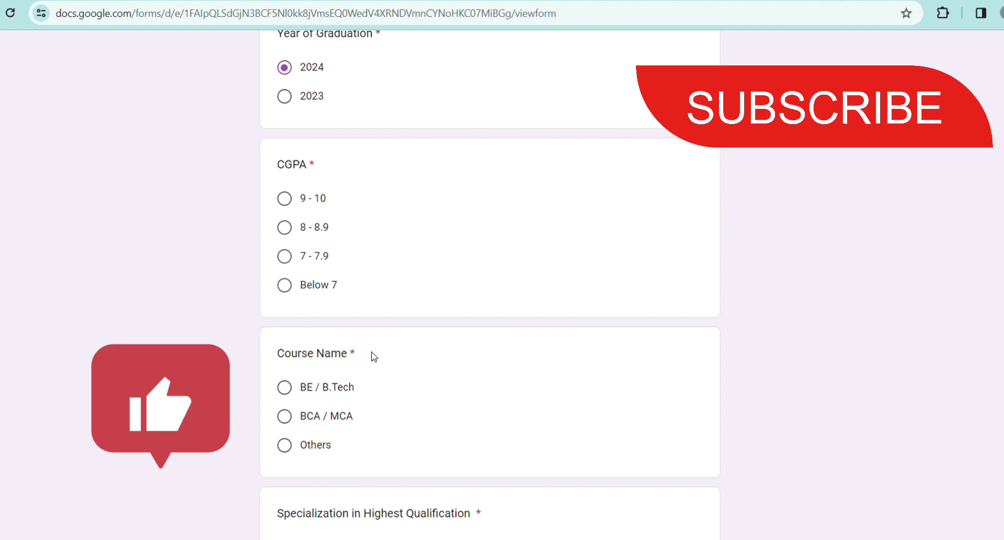
scroll(348, 328, "down", 1)
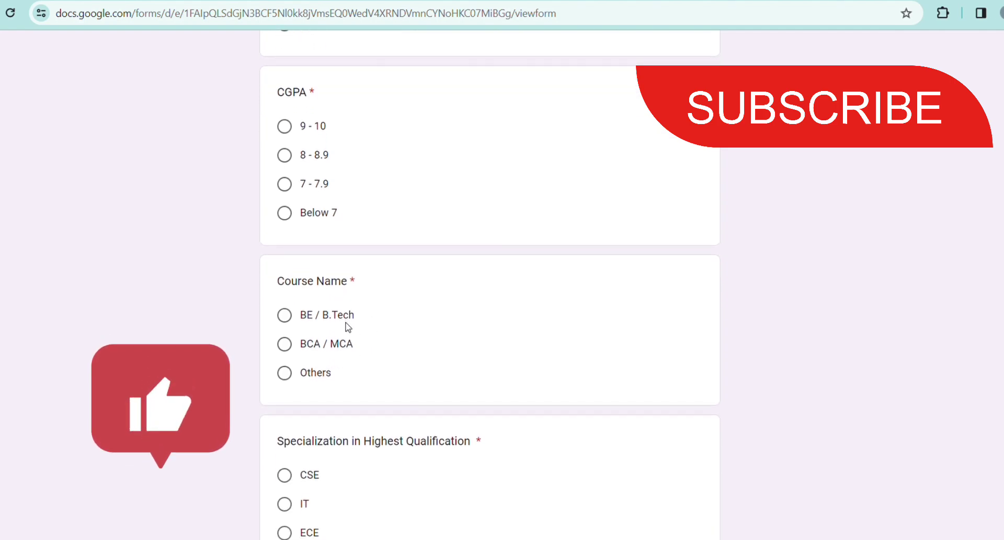
scroll(346, 327, "down", 2)
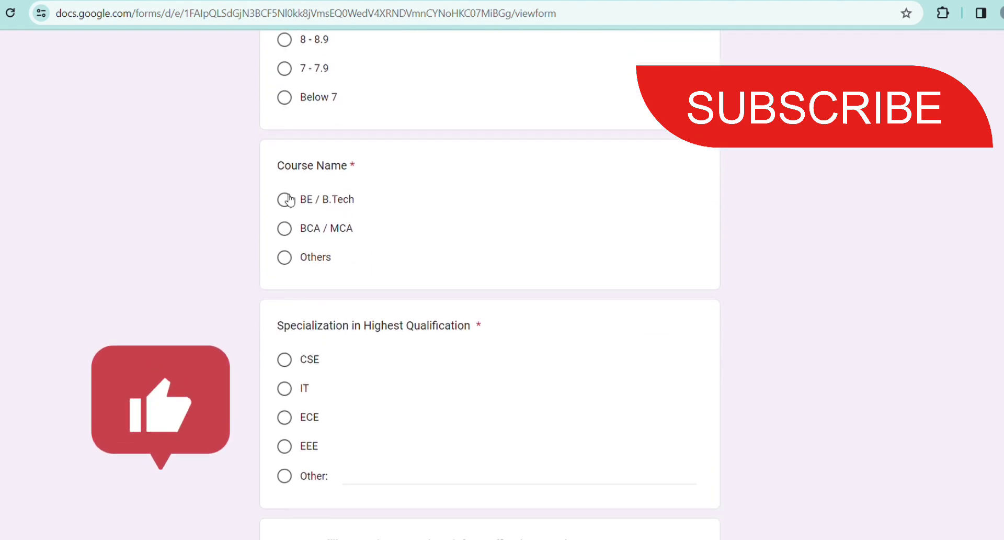
left_click(290, 199)
scroll(395, 419, "down", 2)
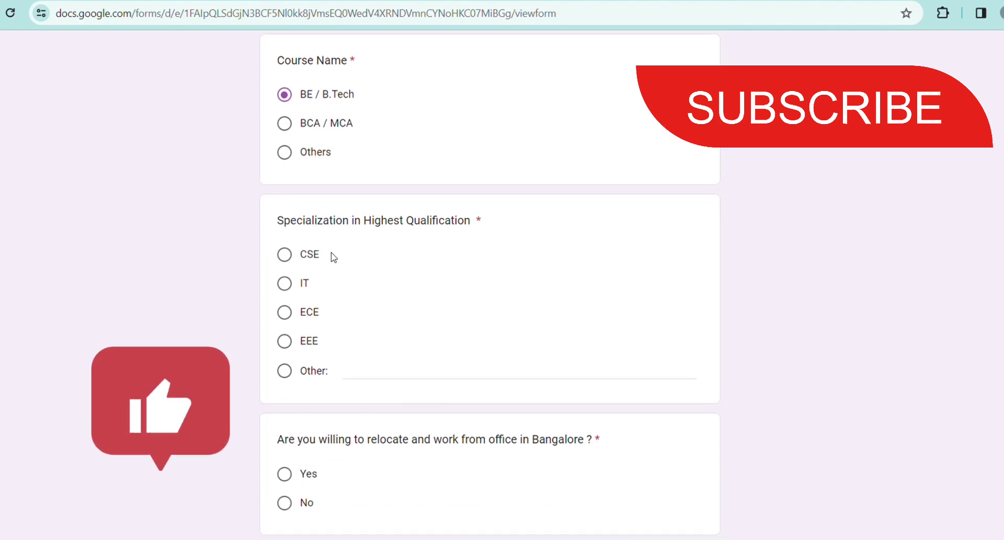
left_click(316, 254)
Answer Yes to relocating to Bangalore.
scroll(520, 335, "down", 2)
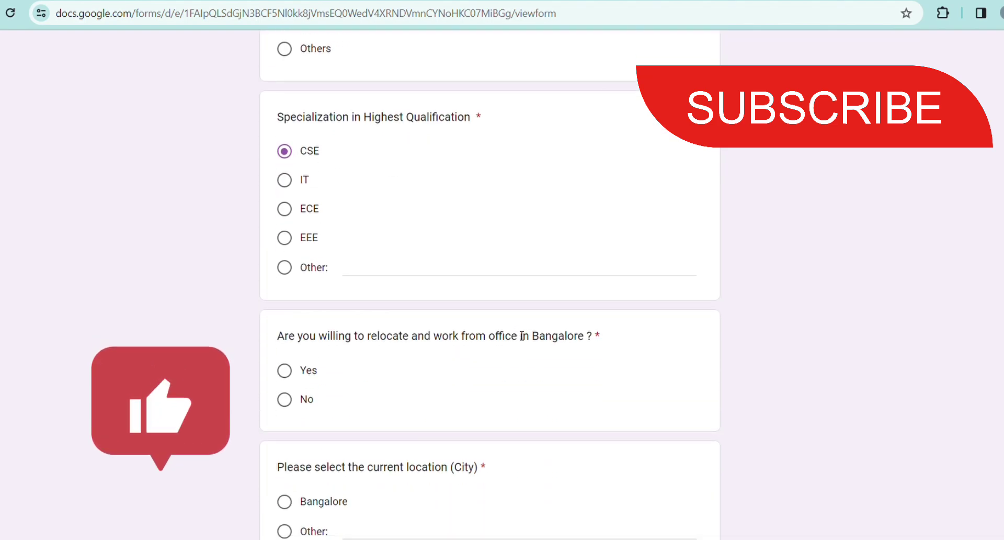
scroll(522, 335, "down", 2)
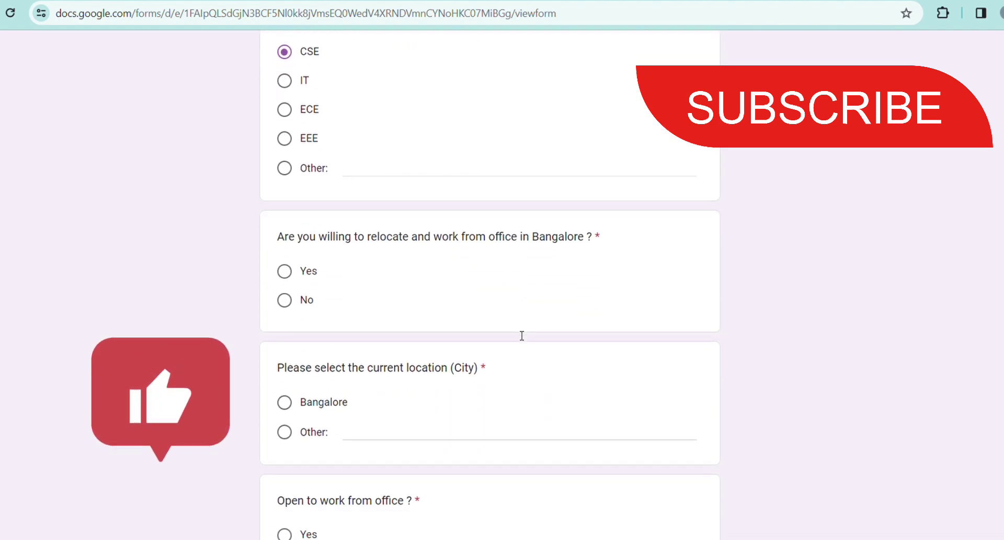
left_click(293, 279)
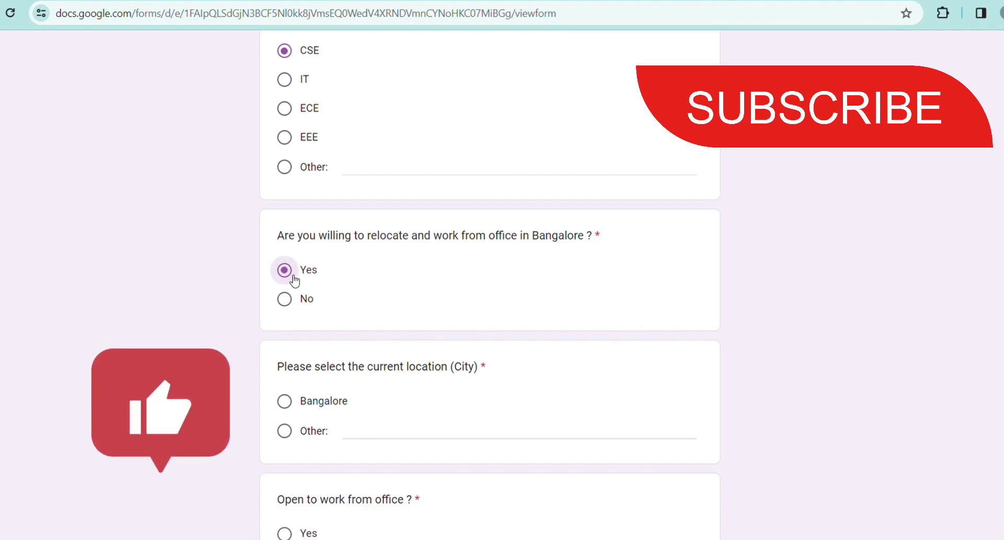
scroll(406, 394, "down", 4)
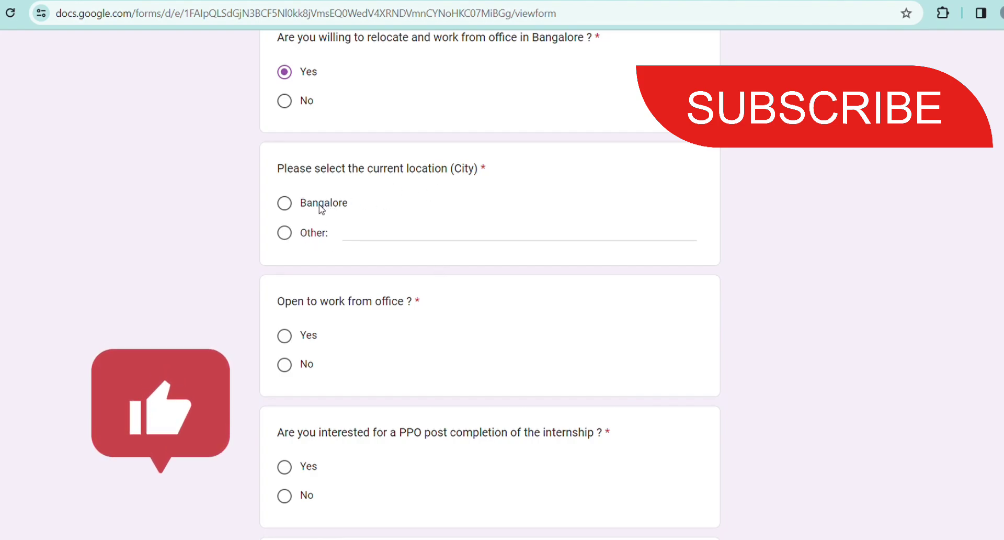
Choose Other as the current location city and enter 'abc' in its text field.
left_click(285, 233)
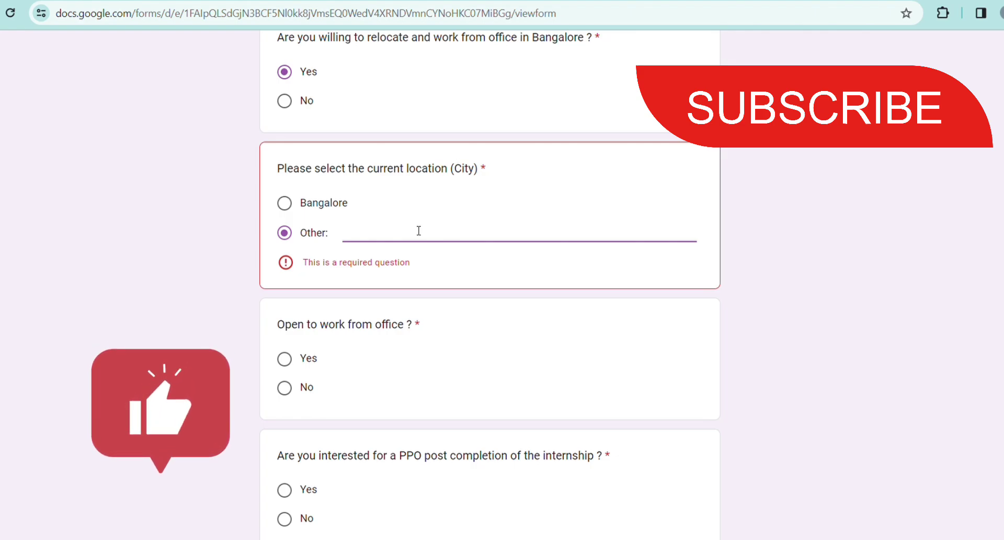
type("abc")
scroll(417, 230, "down", 2)
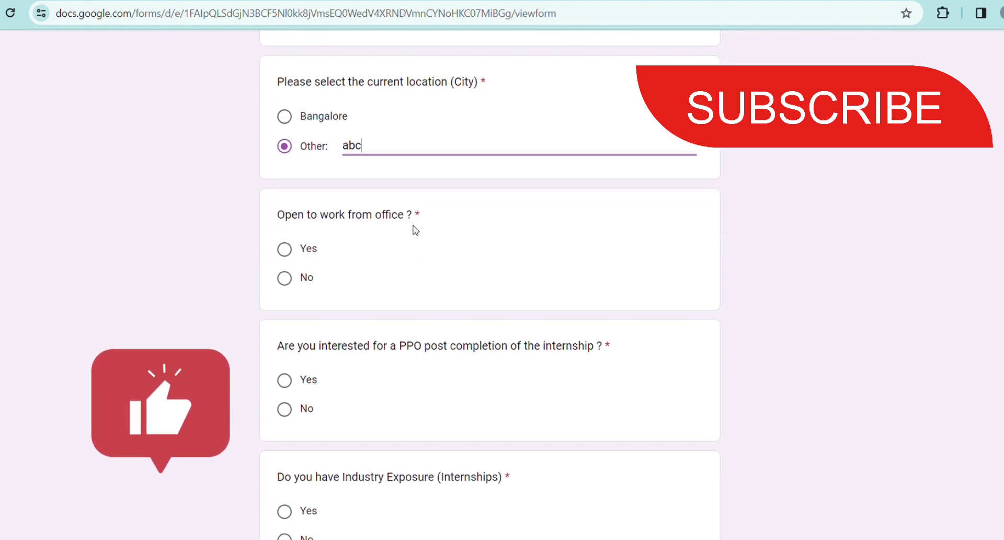
scroll(415, 230, "down", 1)
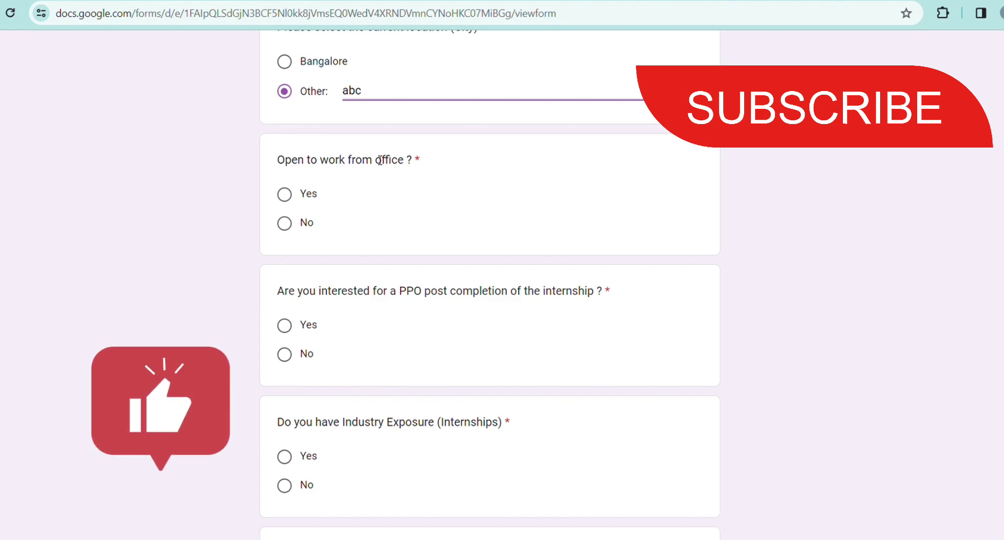
scroll(368, 224, "down", 1)
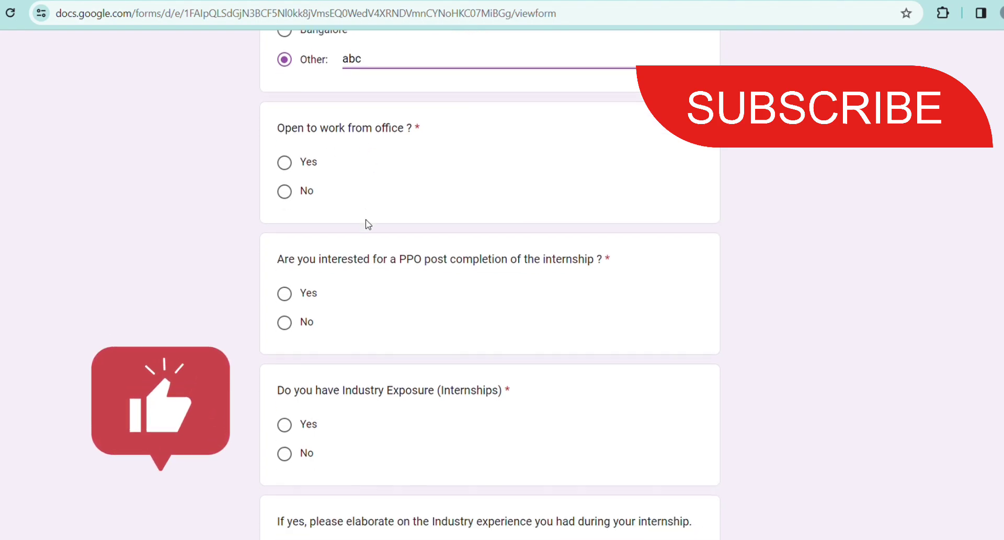
scroll(357, 257, "down", 1)
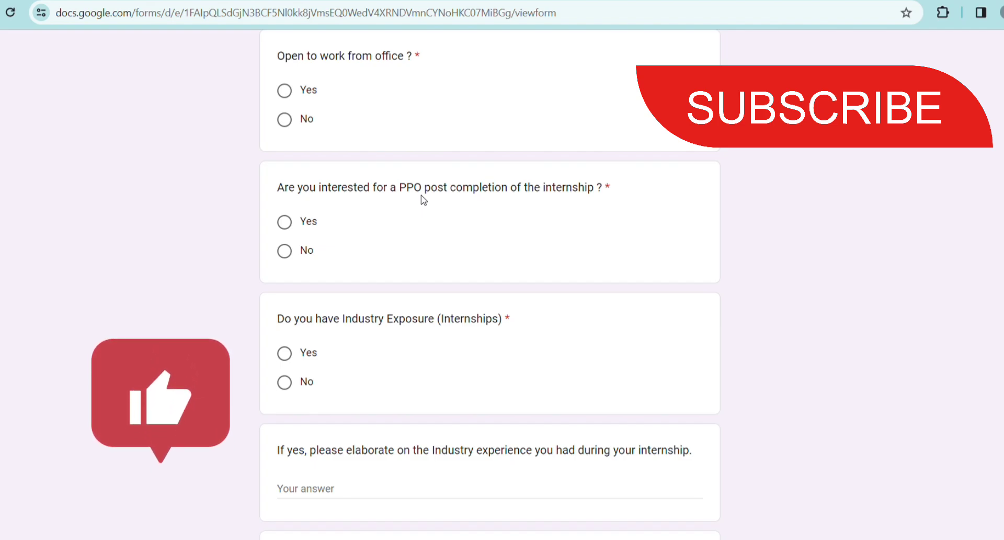
scroll(404, 236, "down", 1)
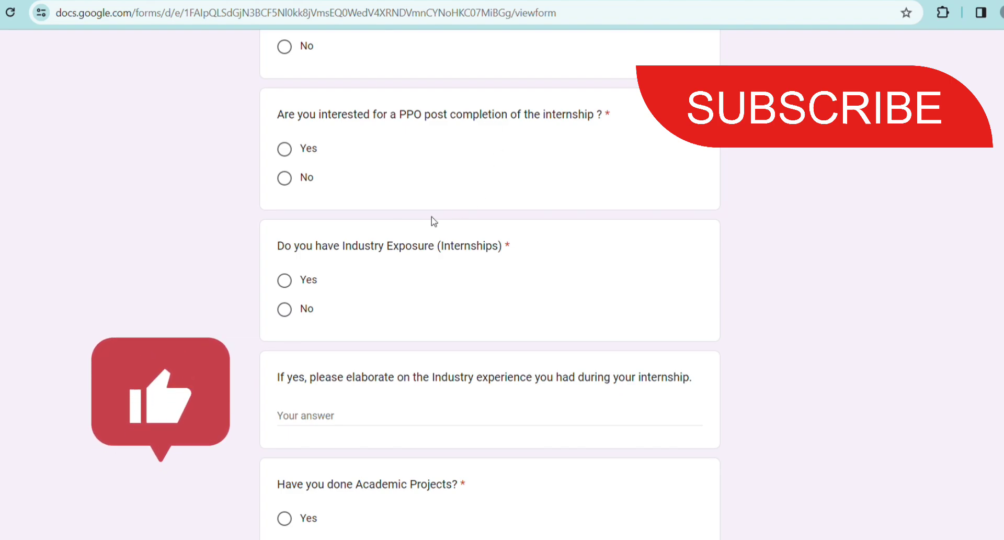
scroll(432, 217, "down", 2)
scroll(469, 173, "down", 1)
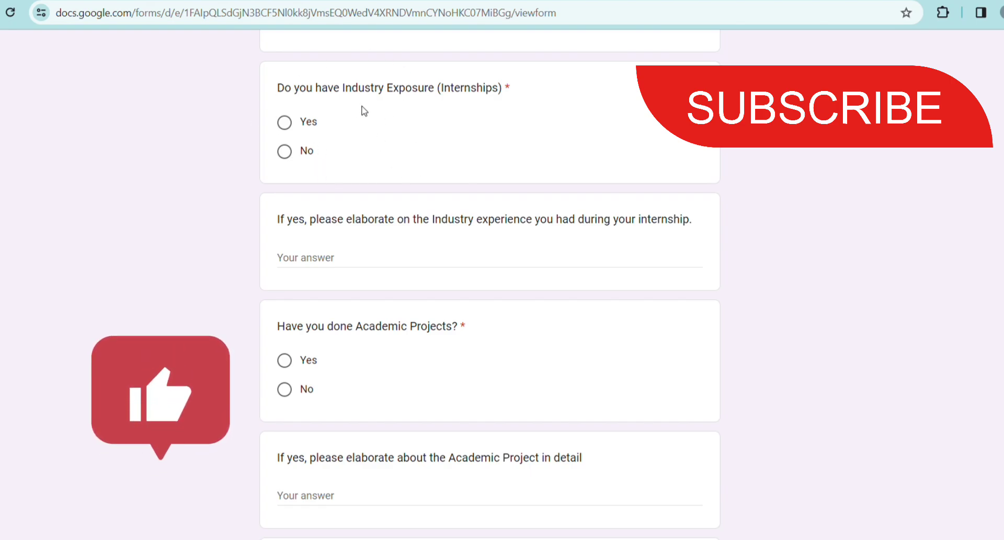
scroll(434, 187, "down", 1)
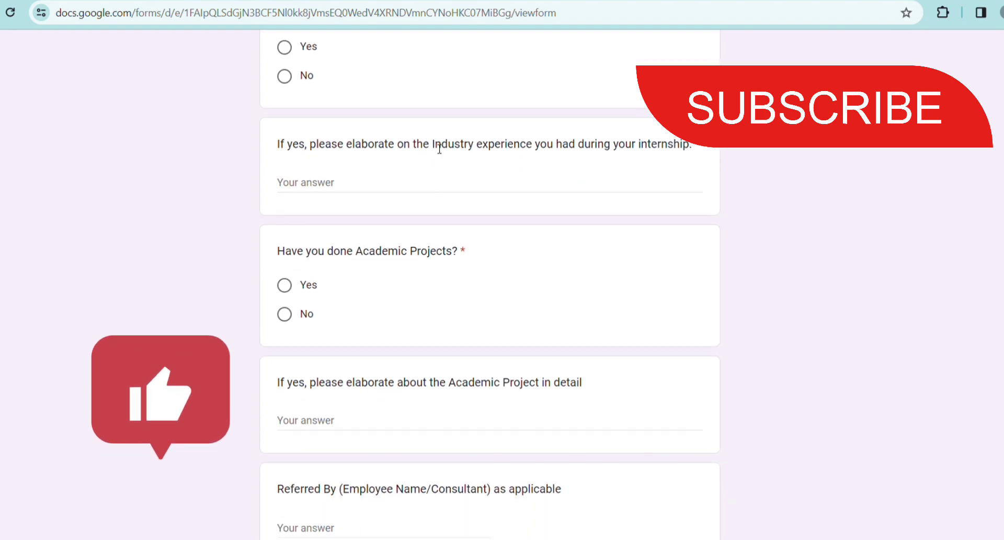
scroll(457, 152, "down", 2)
scroll(456, 179, "down", 4)
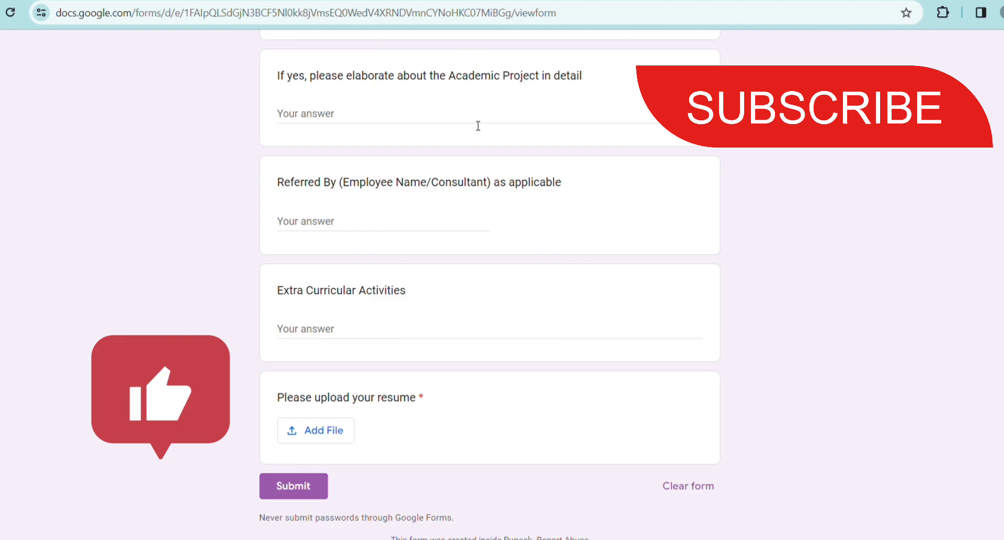
scroll(510, 157, "down", 1)
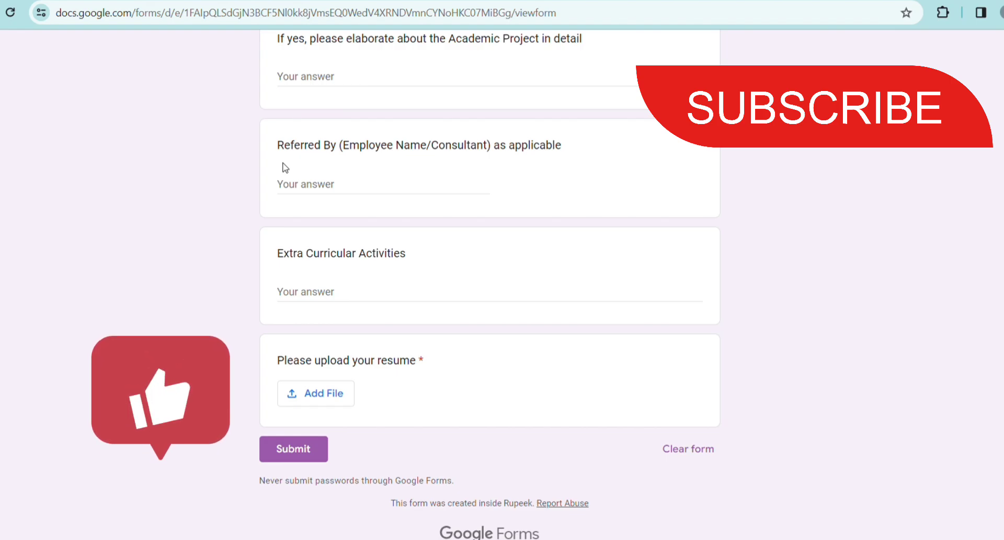
scroll(511, 182, "up", 1)
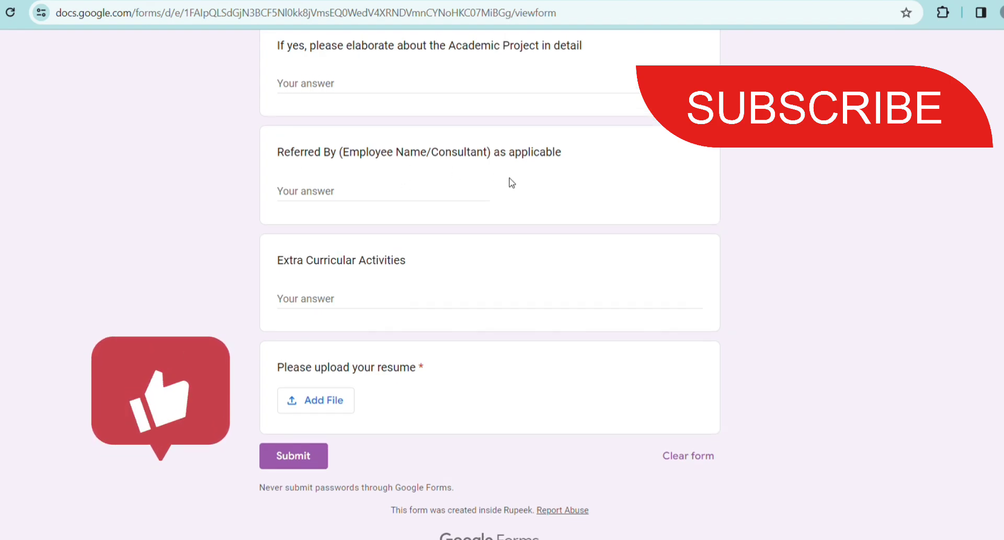
scroll(512, 182, "up", 1)
scroll(520, 224, "up", 2)
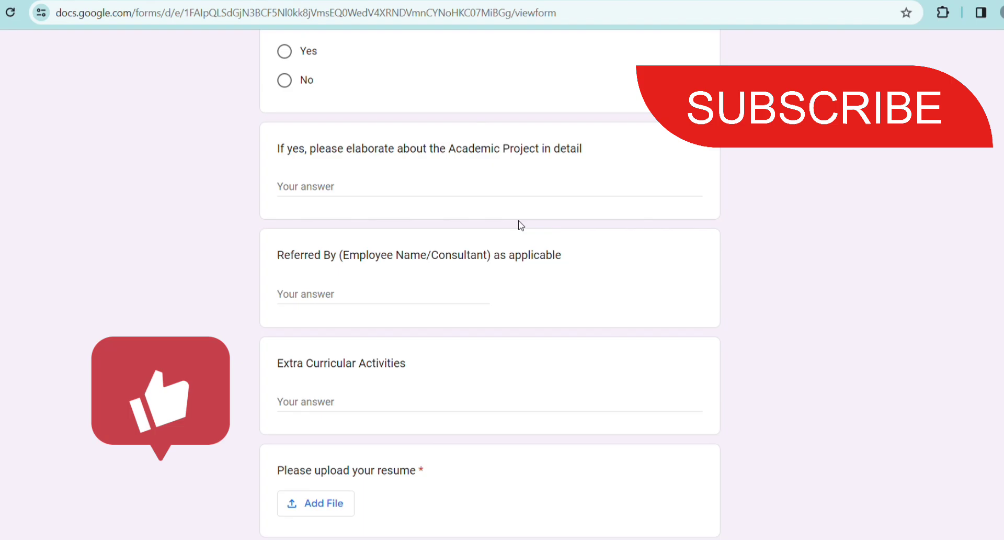
scroll(521, 225, "down", 2)
scroll(424, 296, "down", 2)
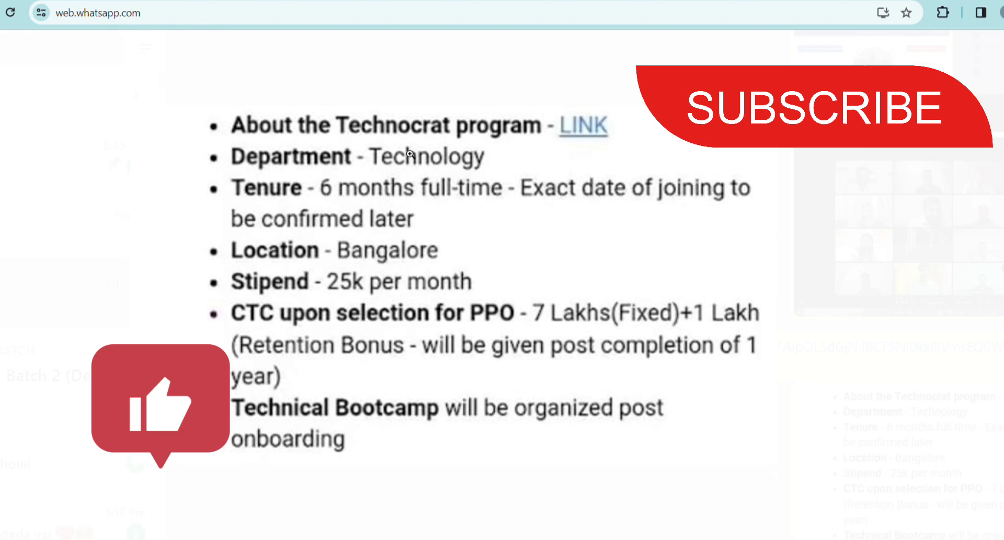
Scroll through the Technocrat program details message in WhatsApp Web.
scroll(411, 153, "down", 2)
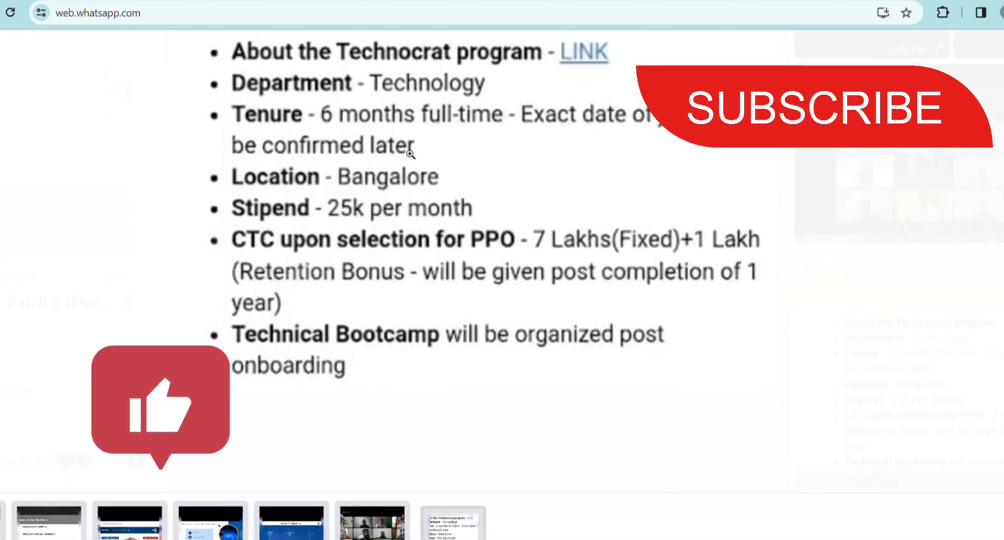
scroll(410, 153, "up", 2)
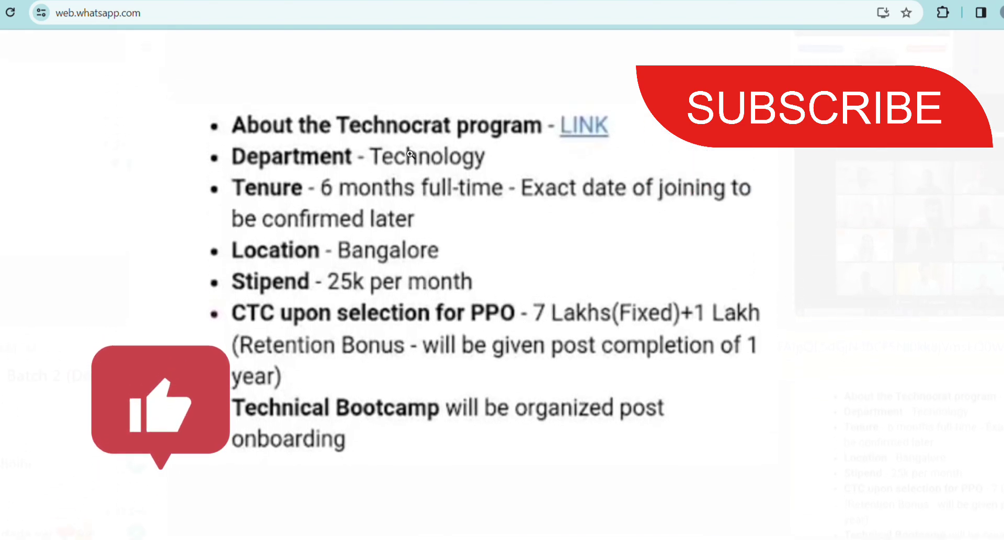